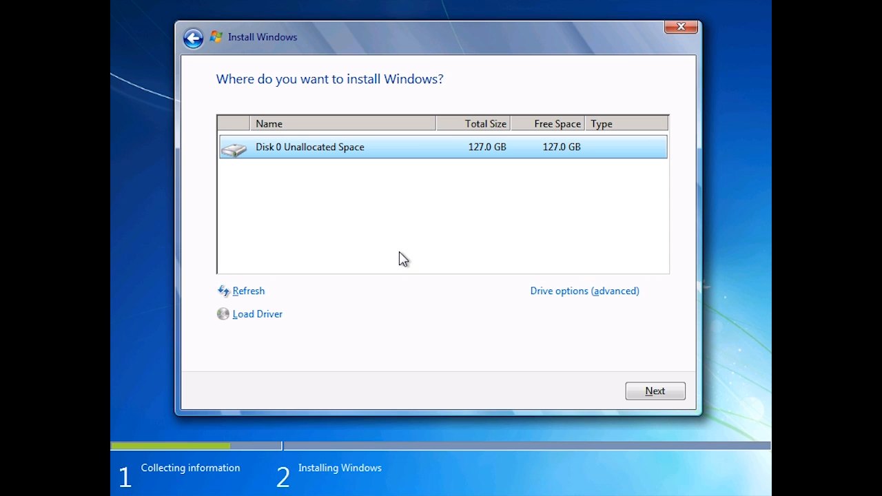
- Create a 130044 MB partition in Disk 0's unallocated space, allowing system partitions, and format the new primary partition
click(550, 293)
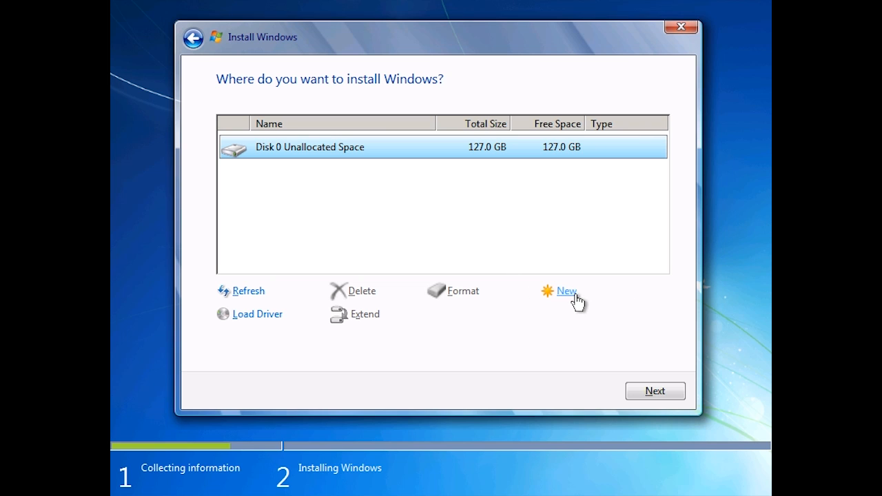
click(576, 298)
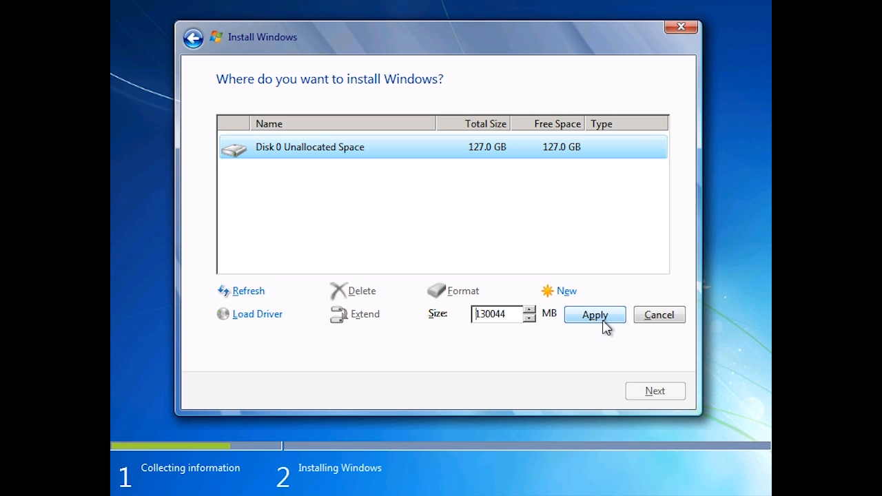
click(595, 316)
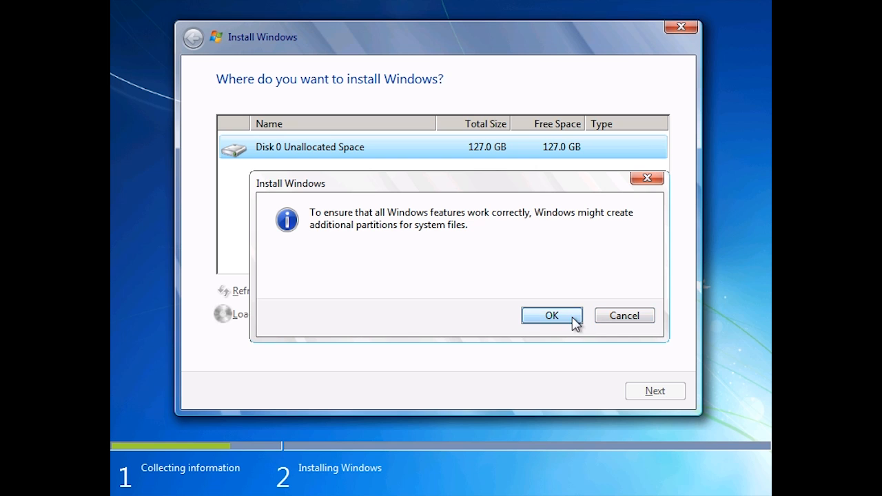
click(573, 319)
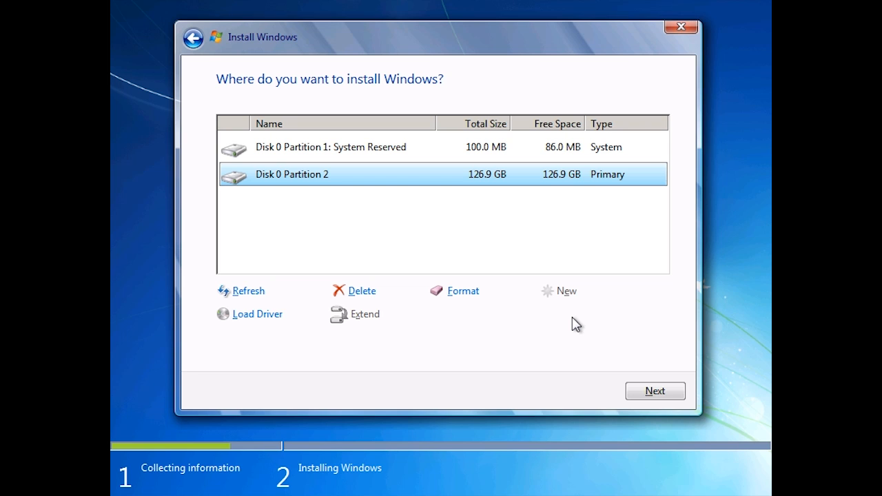
click(474, 293)
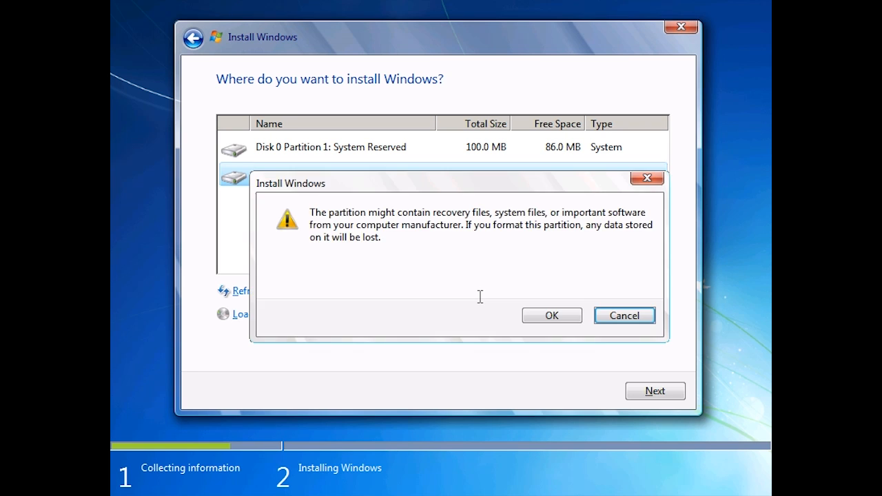
click(563, 317)
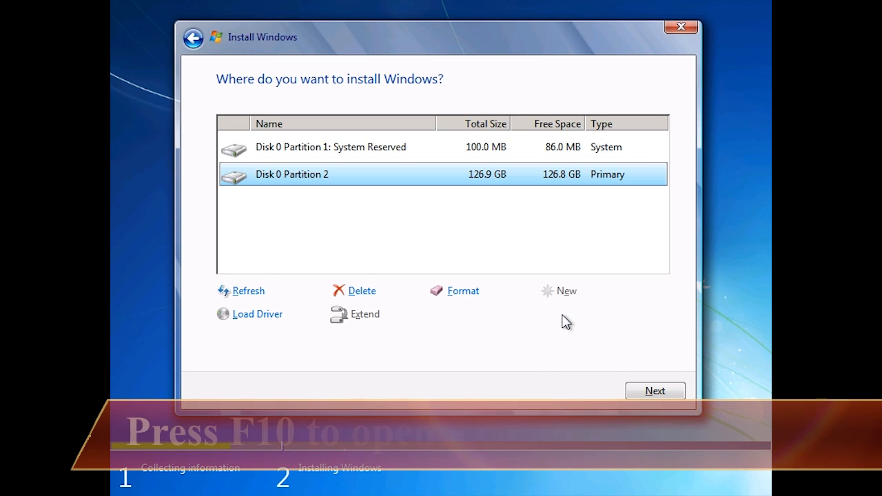
- Open a command prompt from within Windows Setup and start diskpart
key(shift+F10)
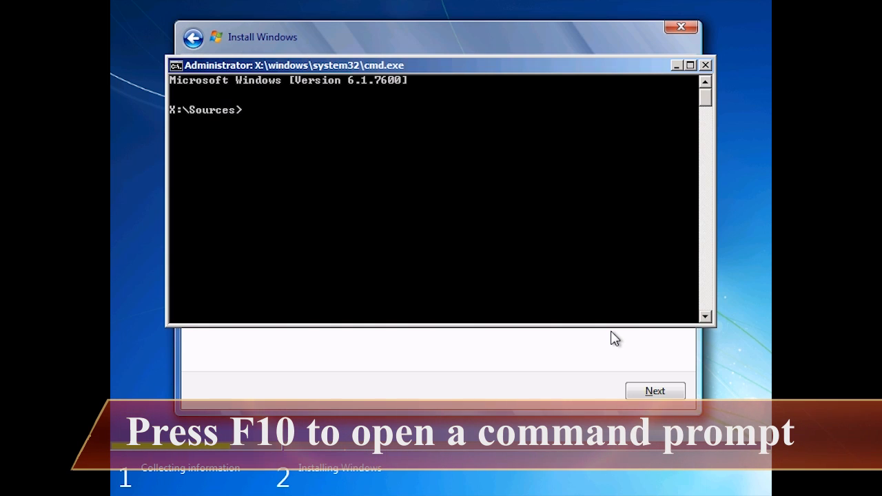
text(diskpart)
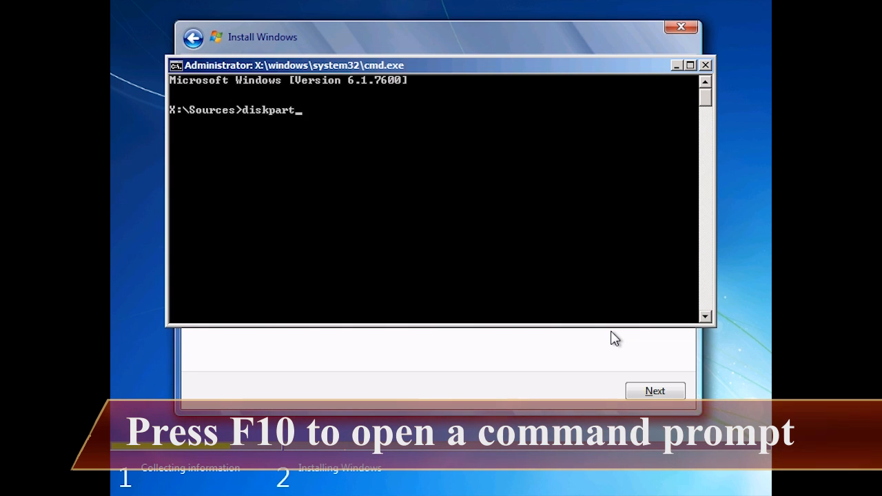
key(Return)
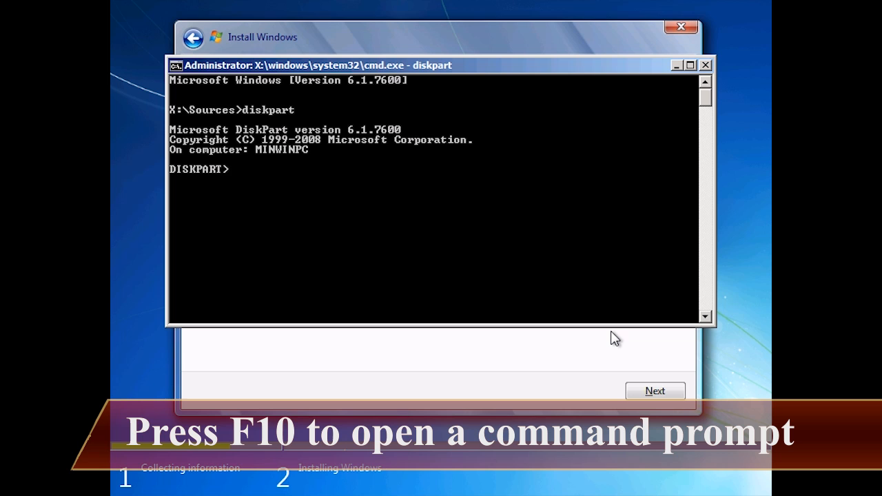
- Create an expandable virtual disk file at e:\win7.vhd with a maximum size of 60000 MB
text(create vdisk f)
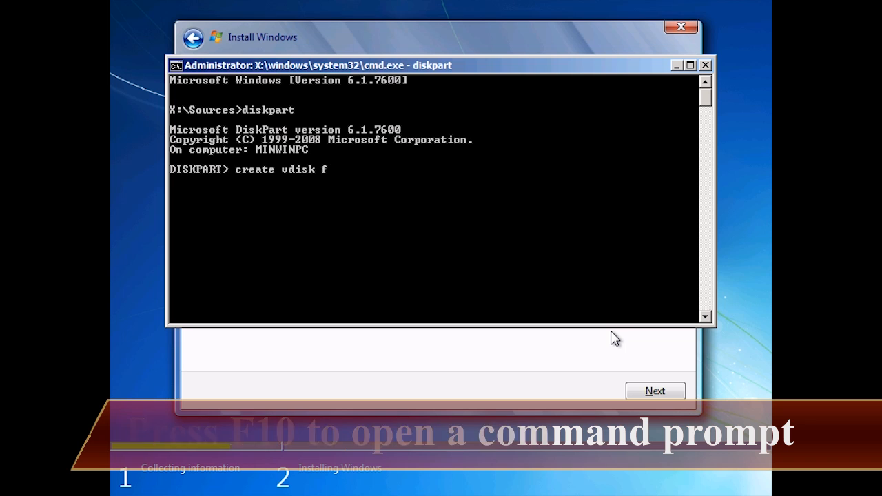
text(ile=e:\win)
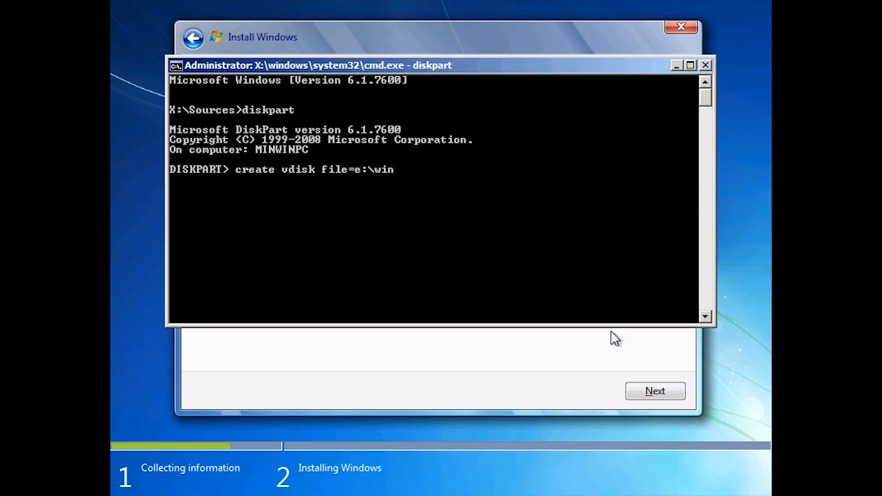
text(7.vhd)
text(maximum=60000)
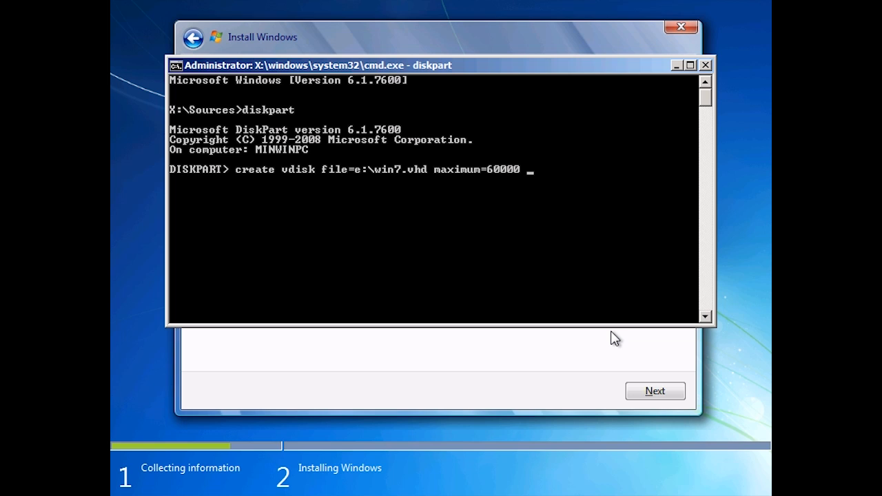
text(type=fixed)
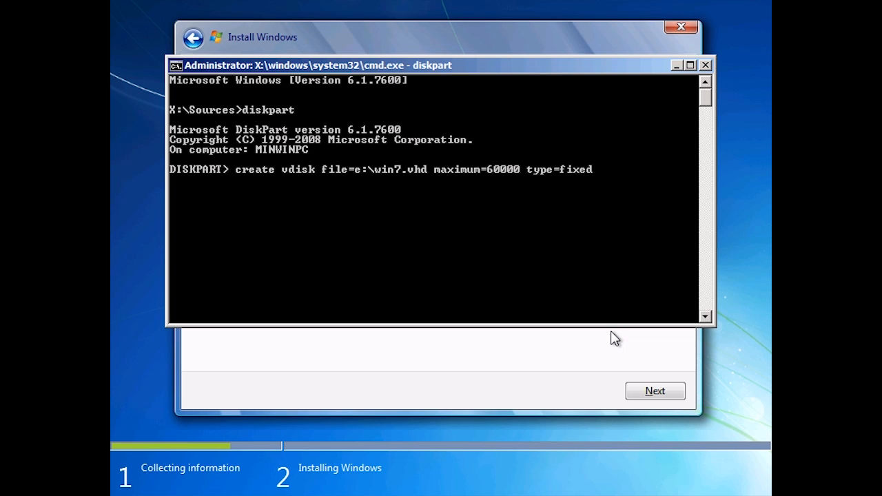
key(BackSpace)
key(BackSpace)
key(BackSpace)
key(BackSpace)
key(BackSpace)
text(expandable)
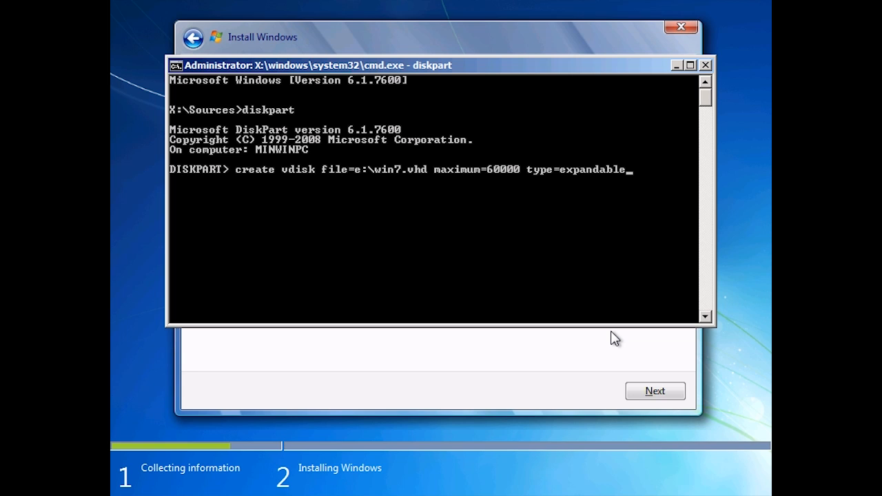
key(Return)
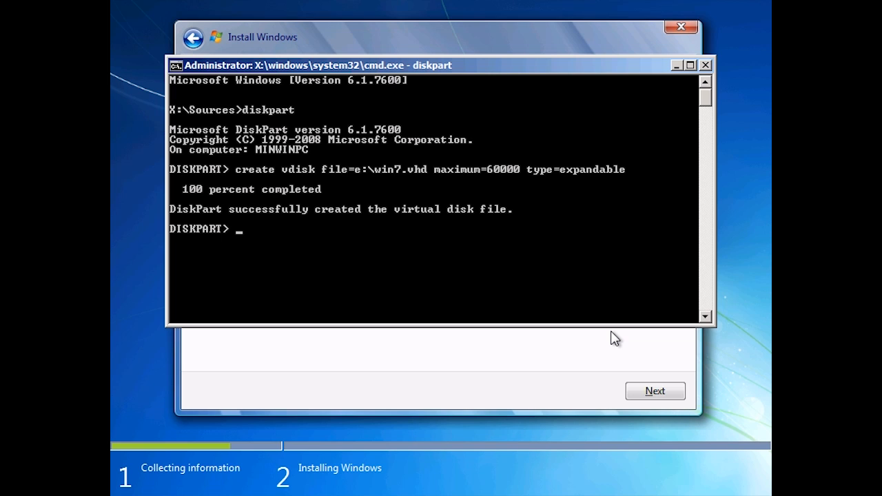
- Select the virtual disk file e:\win7.vhd and attach it
text(select vdisk file=e:\win7.vhd)
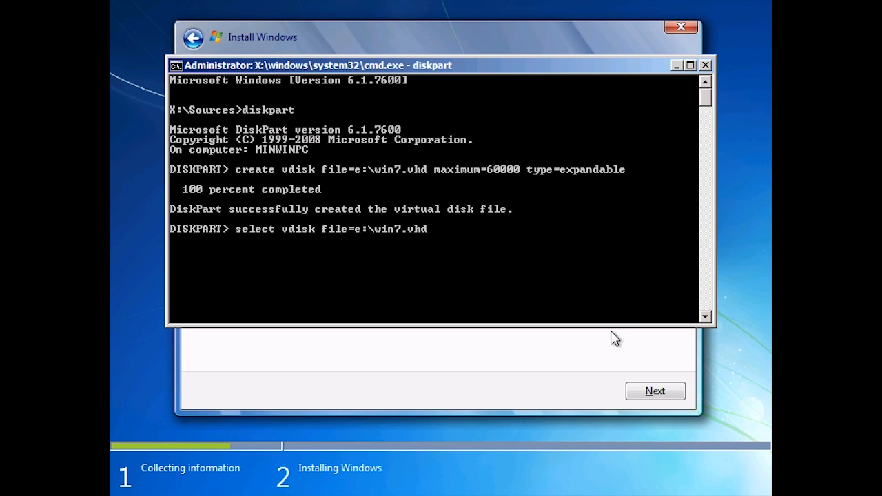
key(Return)
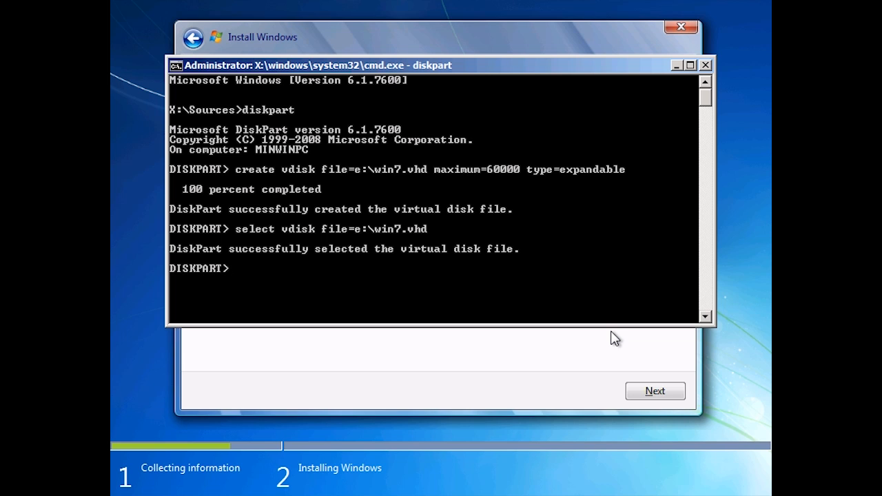
text(attach vdisk)
key(Return)
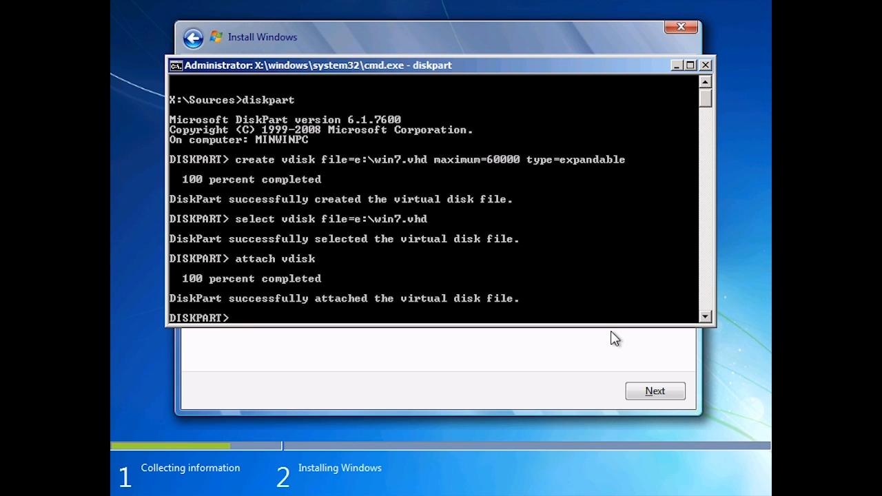
- Exit DiskPart and close the command prompt to return to the installation drive selection
text(exit)
key(Return)
text(exit)
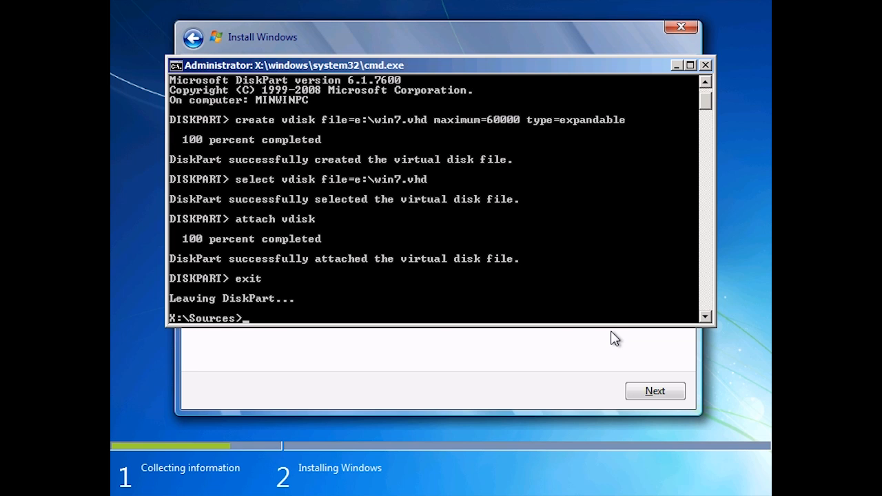
key(Return)
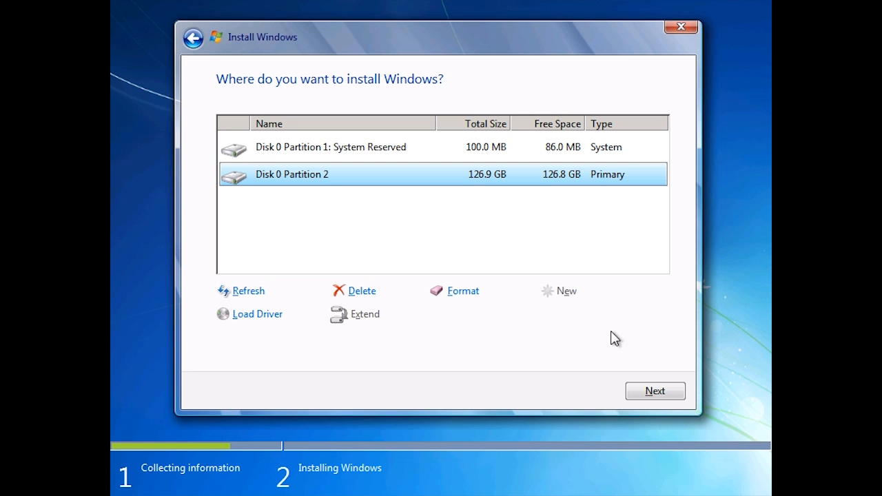
- Refresh the drive list and proceed with installing Windows on Disk 1 Unallocated Space after reviewing its warning details
click(249, 291)
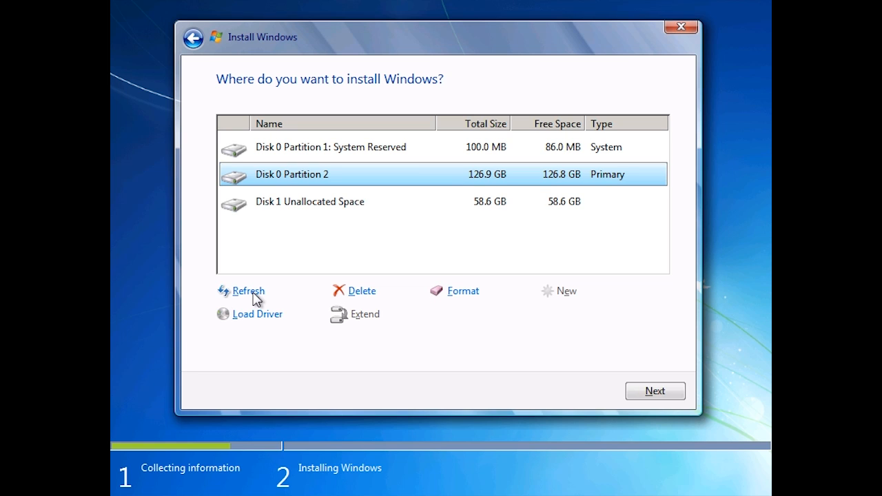
click(264, 206)
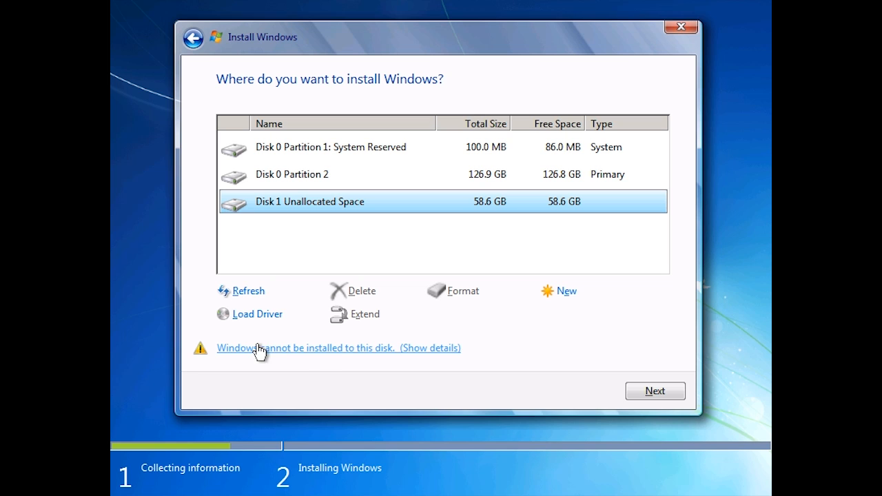
click(441, 351)
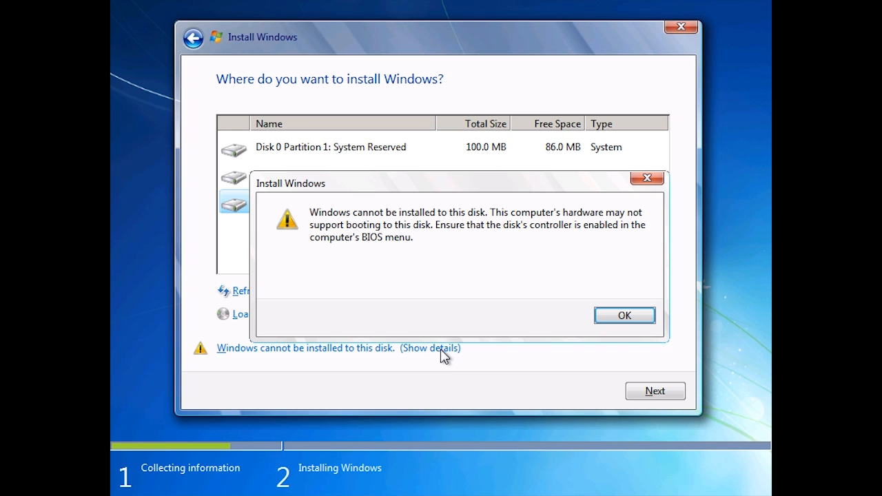
click(624, 316)
click(667, 392)
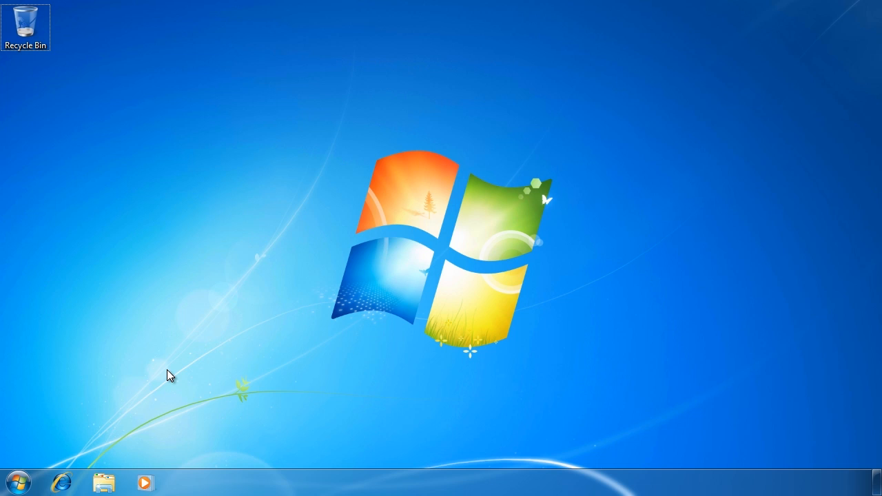
- Browse to Local Disk (D:) in Windows Explorer and check the details of the win7.vhd file
click(105, 482)
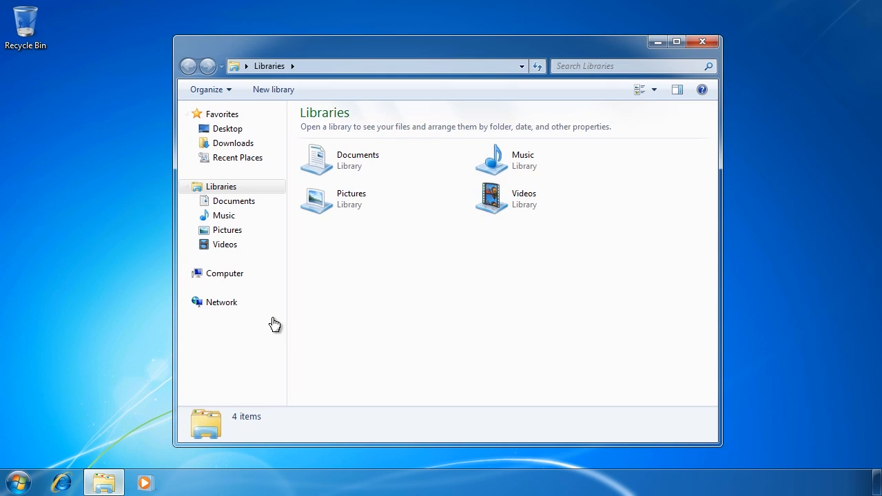
click(241, 274)
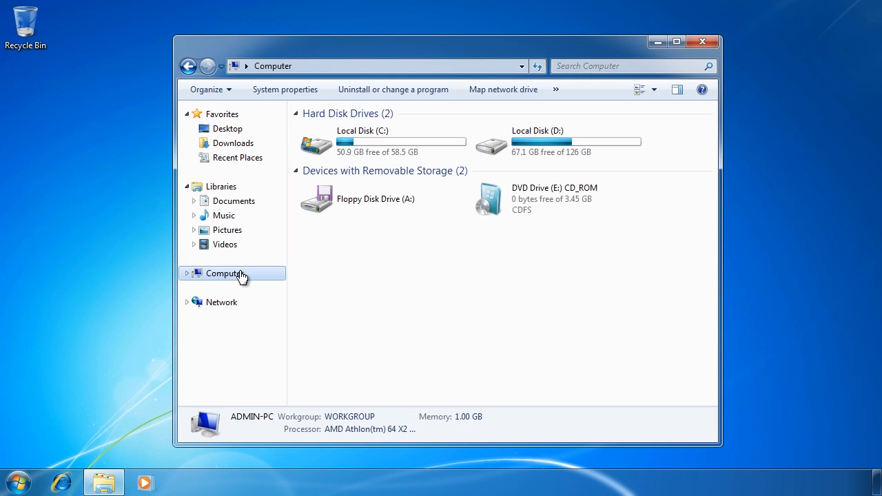
click(528, 150)
double_click(593, 150)
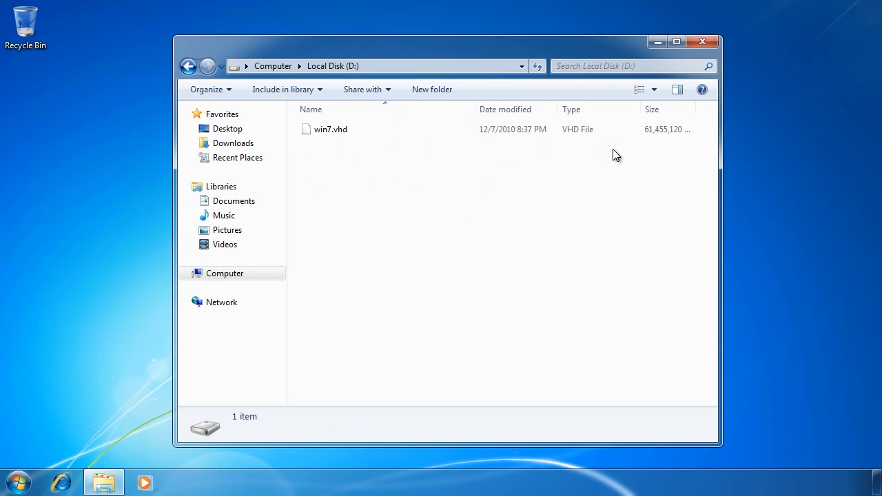
click(306, 131)
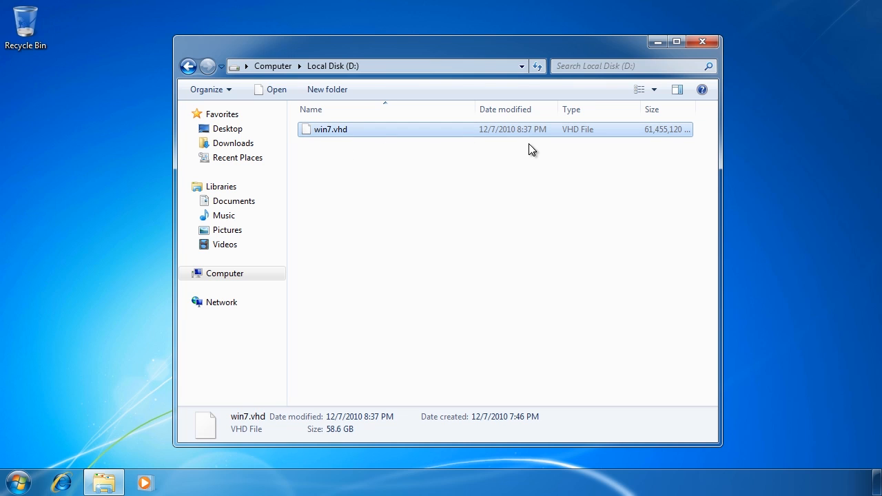
- Return to the Computer view and inspect the contents of Local Disk (C:)
click(269, 66)
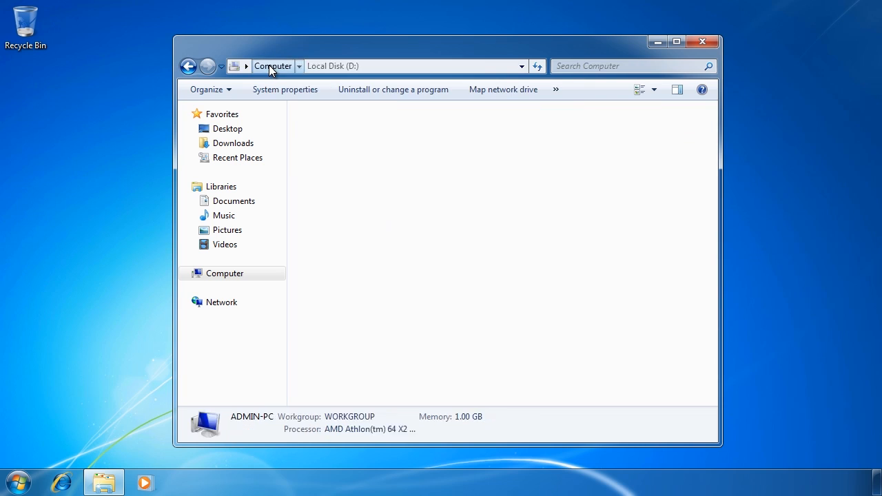
click(382, 141)
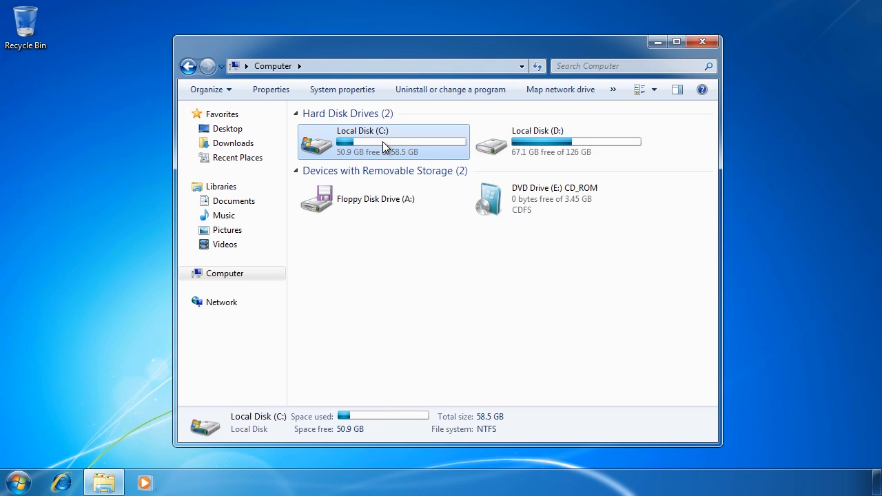
double_click(436, 156)
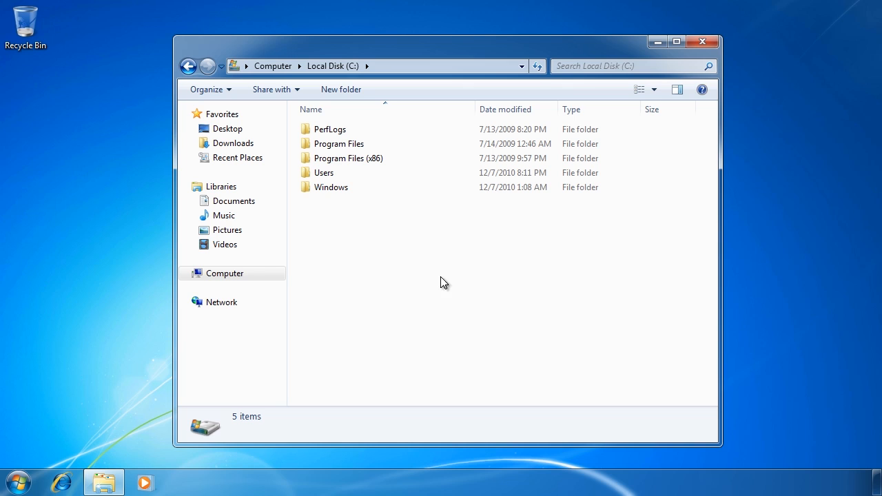
- Open Disk Management in Computer Management and examine the disk layout and the available VHD commands
right_click(243, 277)
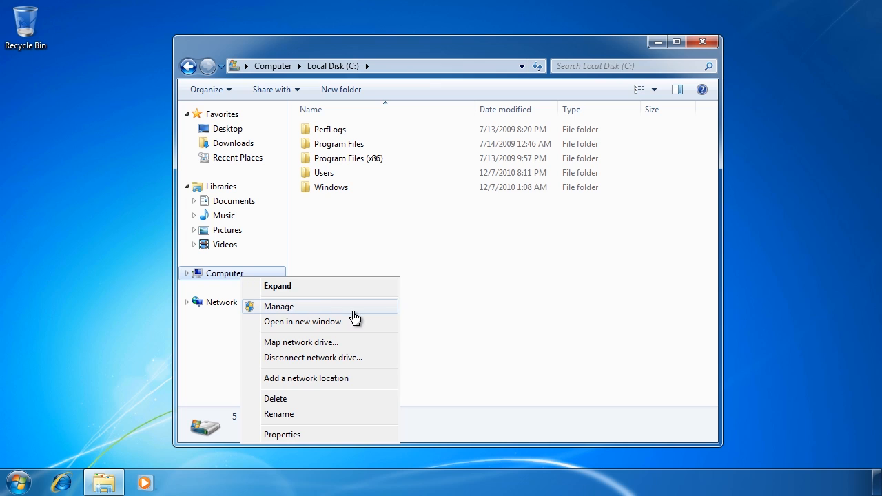
click(389, 316)
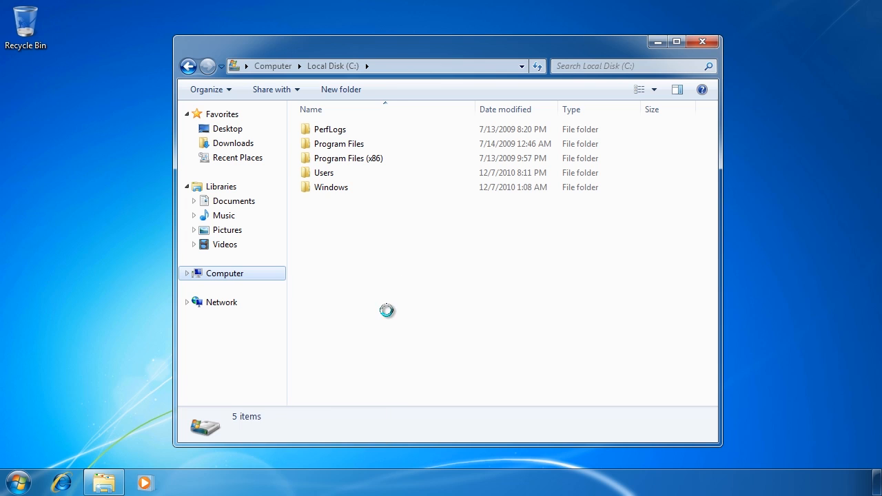
click(80, 175)
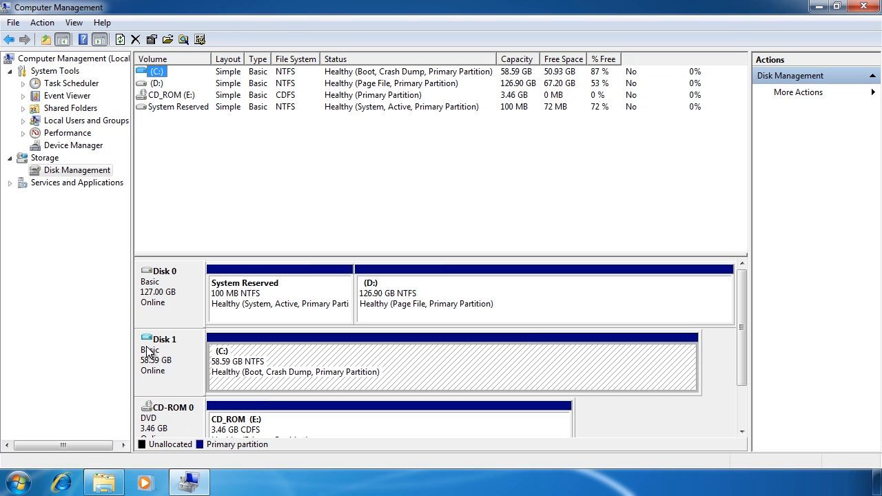
right_click(88, 173)
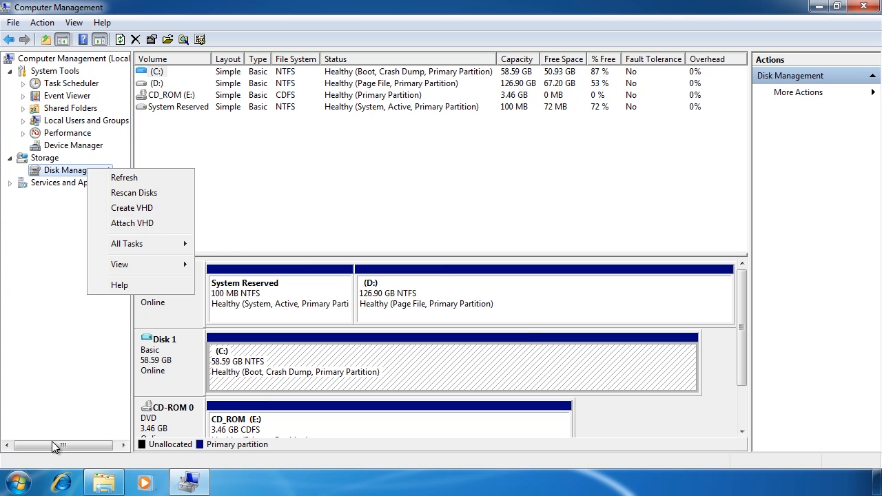
- Run bcdedit /v in a command prompt with administrator rights to examine the boot configuration entries
click(19, 481)
text(cmd)
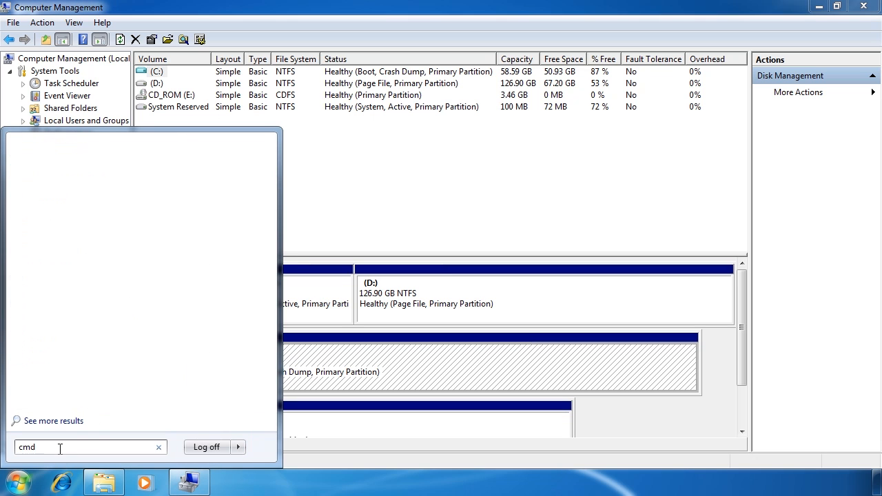
right_click(45, 167)
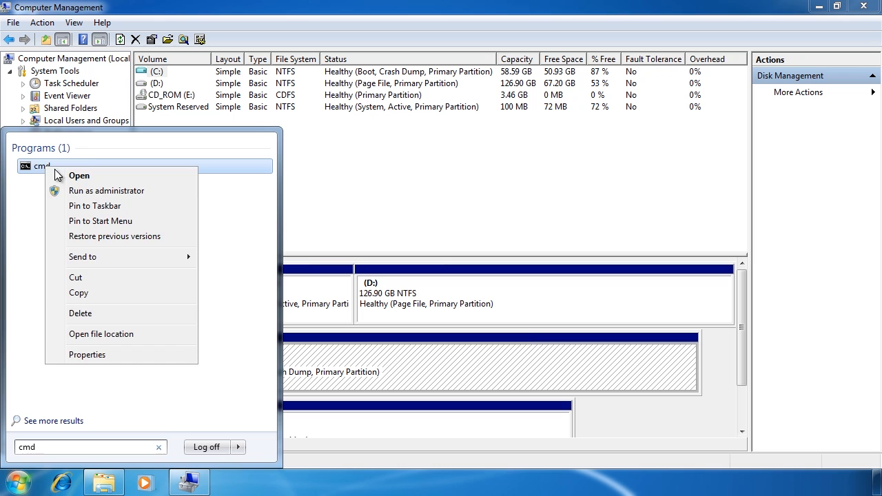
click(179, 195)
click(227, 283)
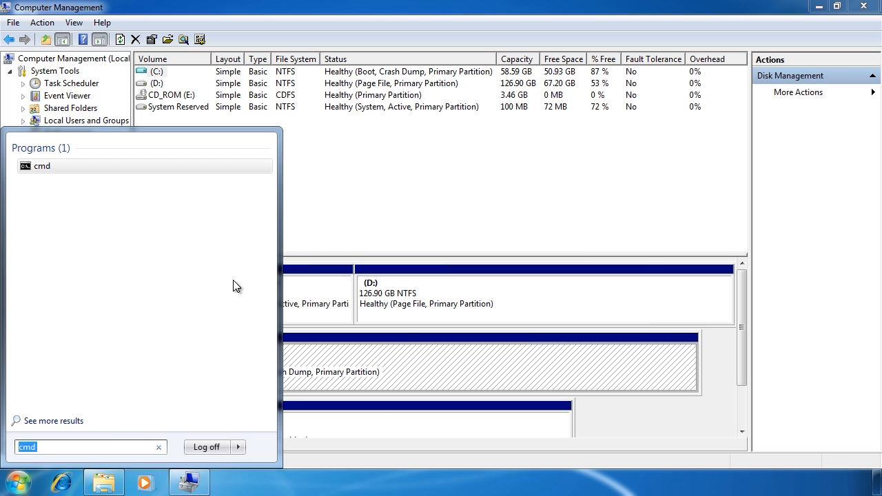
text(bcdedit /)
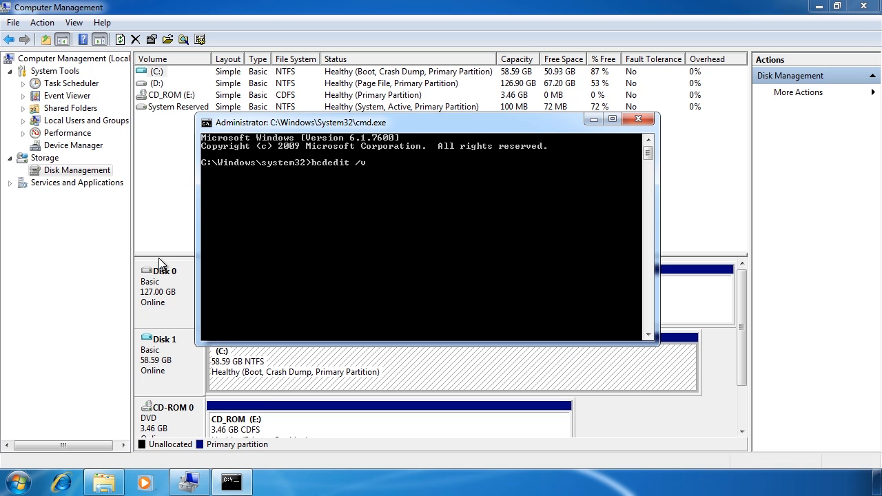
text(v)
key(Return)
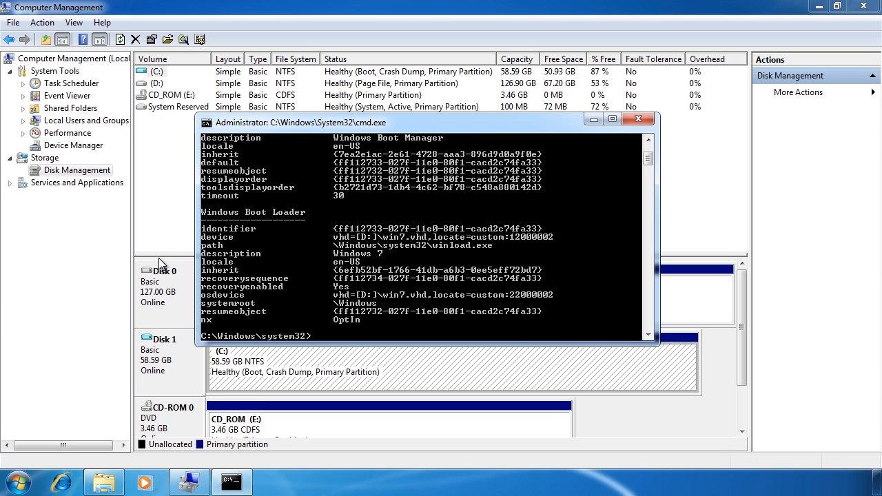